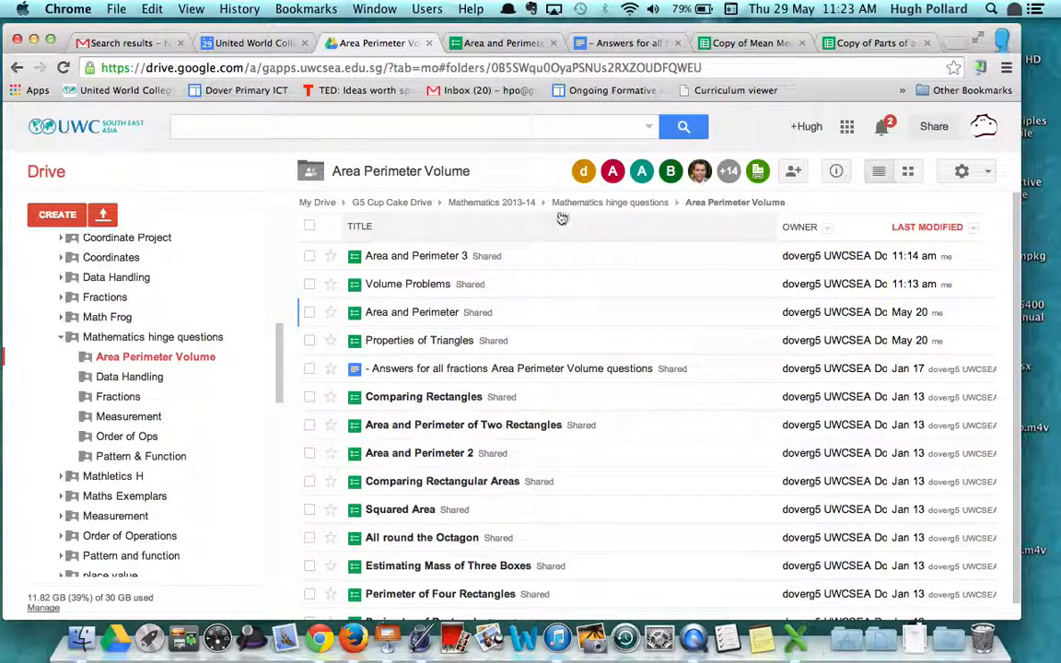
# Look through the Mathematics hinge questions subfolders and the shared question files in the Area Perimeter Volume folder.
pyautogui.scroll(10, 166, 423)
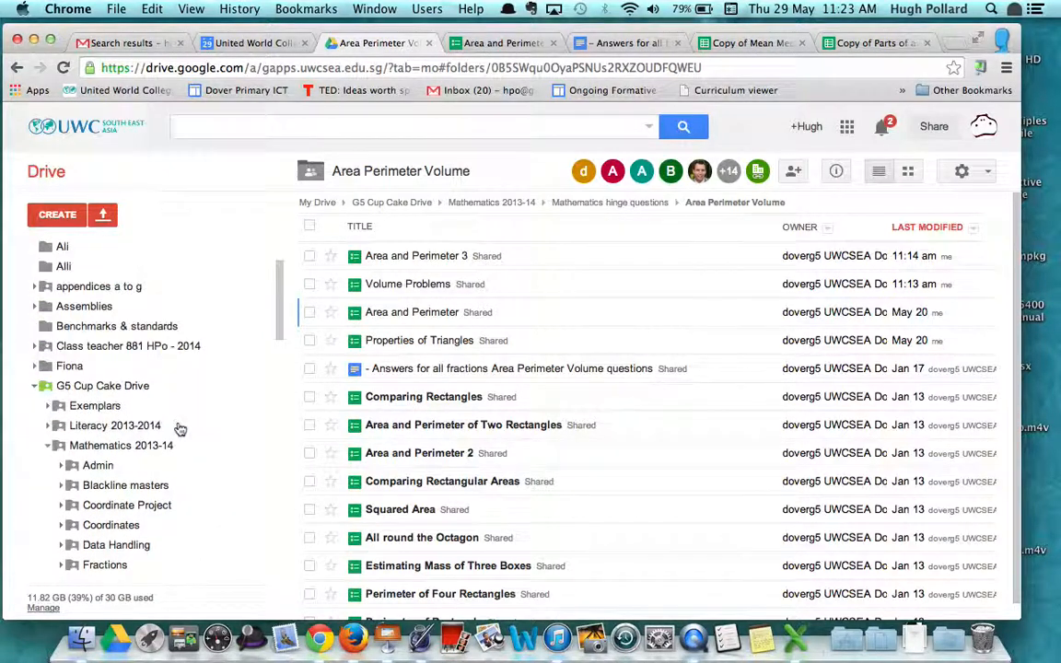
pyautogui.scroll(2, 180, 430)
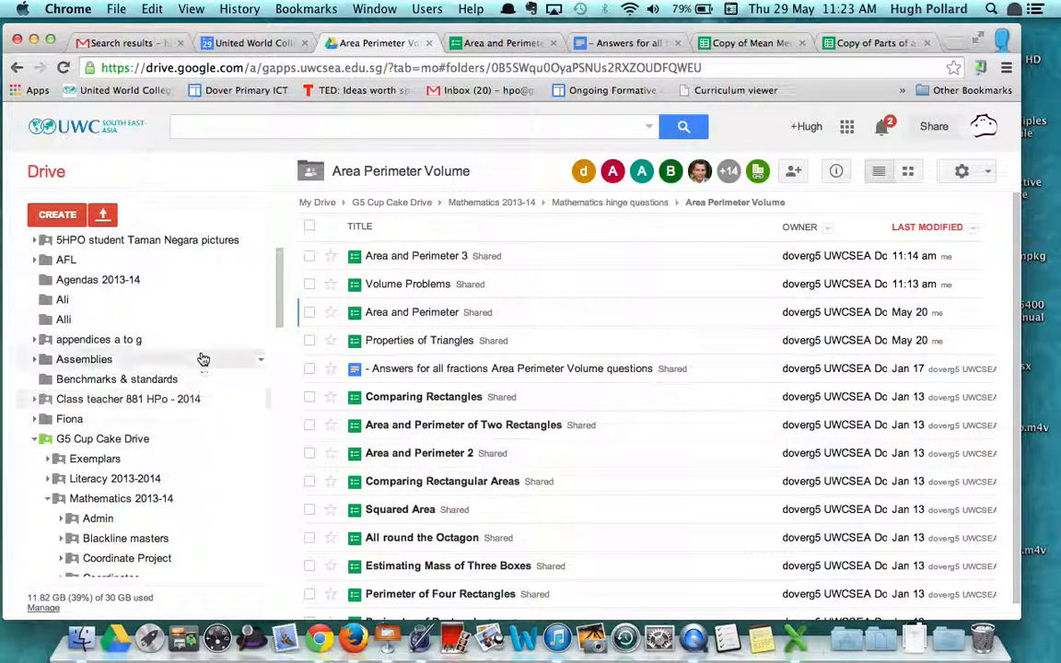
pyautogui.scroll(-8, 204, 359)
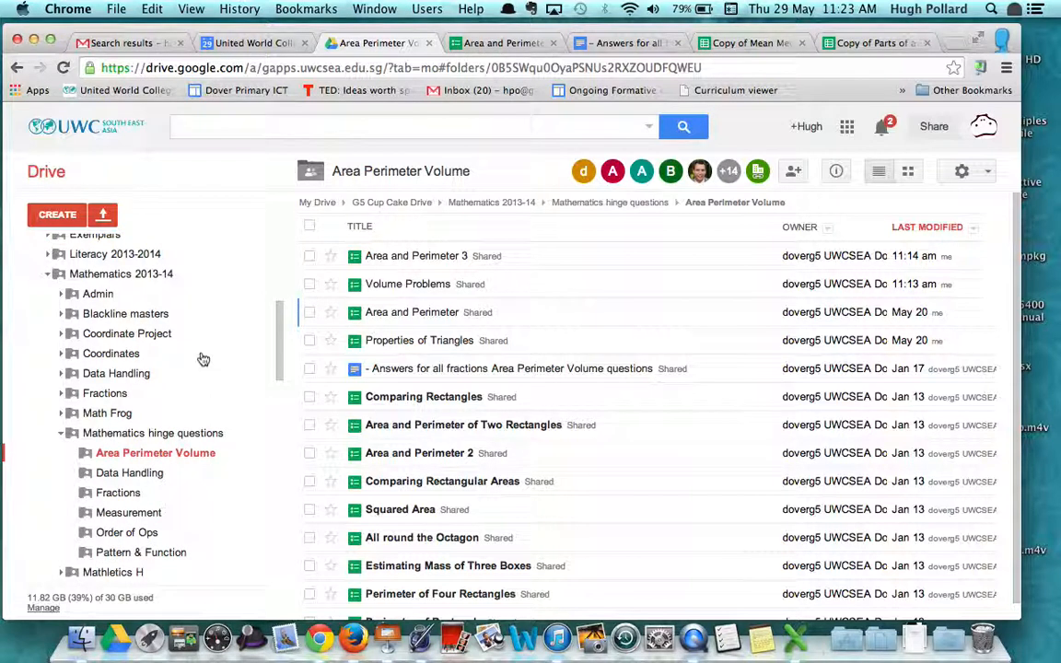
pyautogui.scroll(-3, 204, 359)
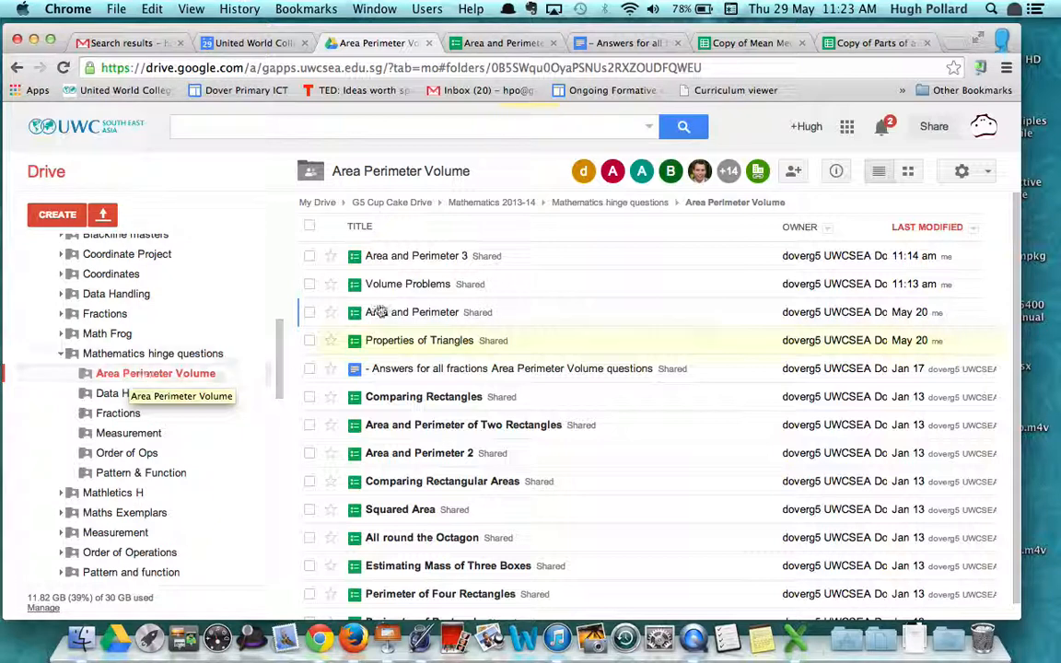
pyautogui.scroll(-1, 410, 465)
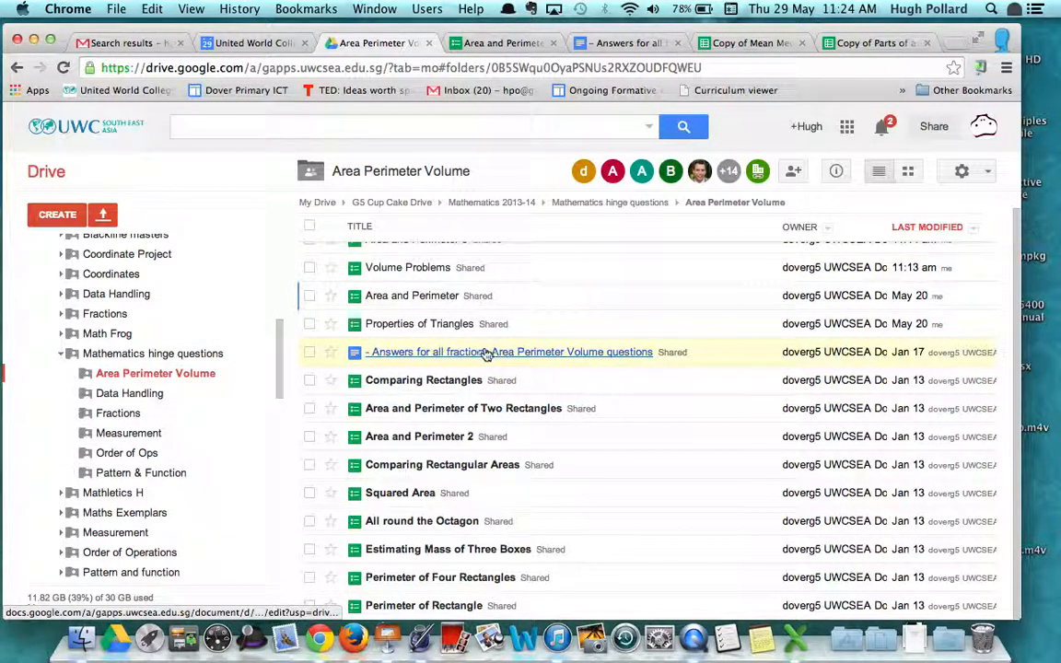
# Compare the Area and Perimeter 3 section of the answers document with the matching question in the Area and Perimeter 3 form.
pyautogui.click(606, 44)
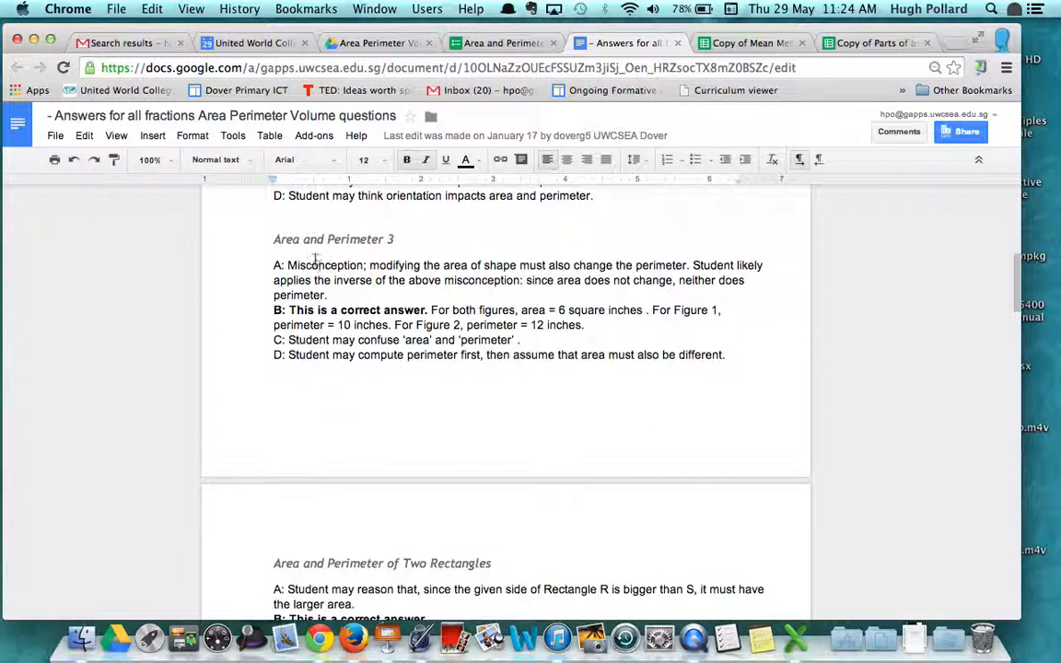
pyautogui.click(488, 42)
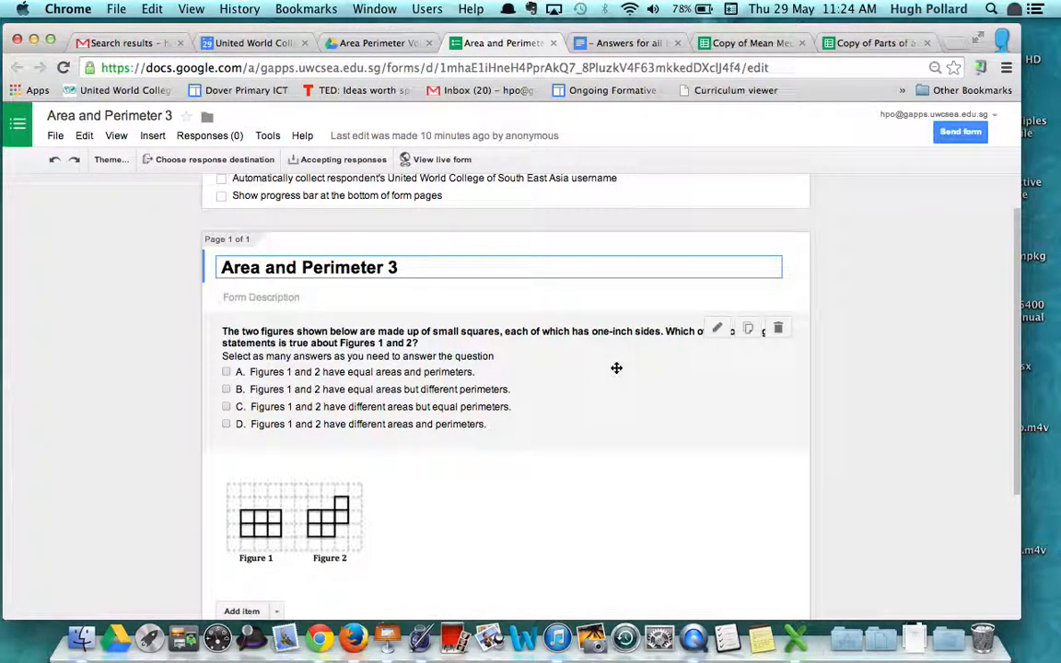
pyautogui.click(612, 42)
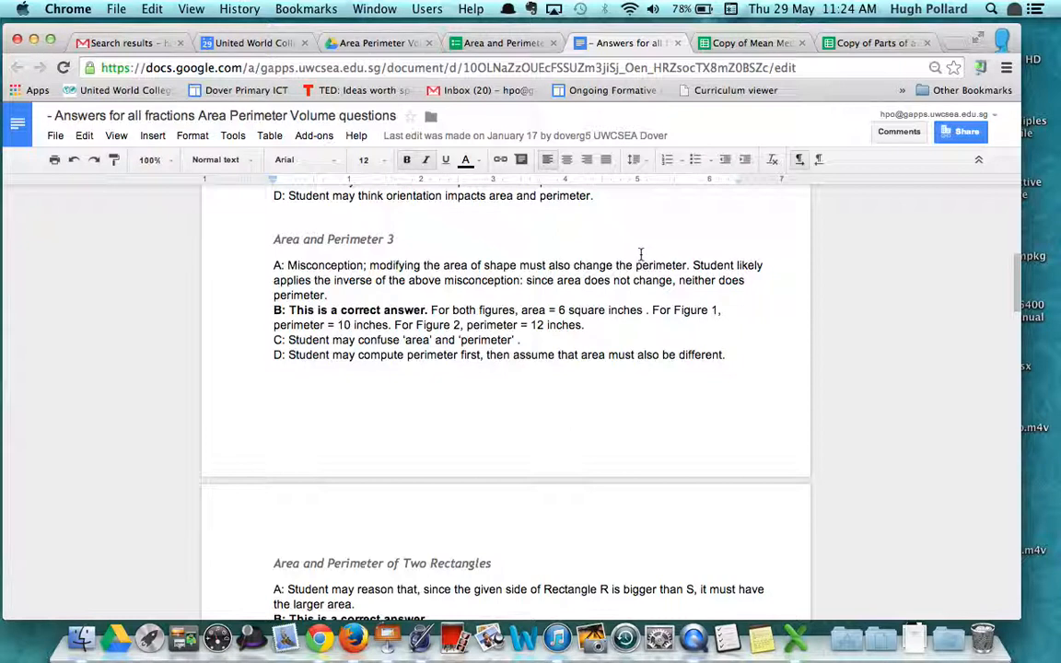
# Open the Copy of Mean Median Mode Range Hinge Master spreadsheet and examine the question headers above the colour-coded responses.
pyautogui.click(721, 46)
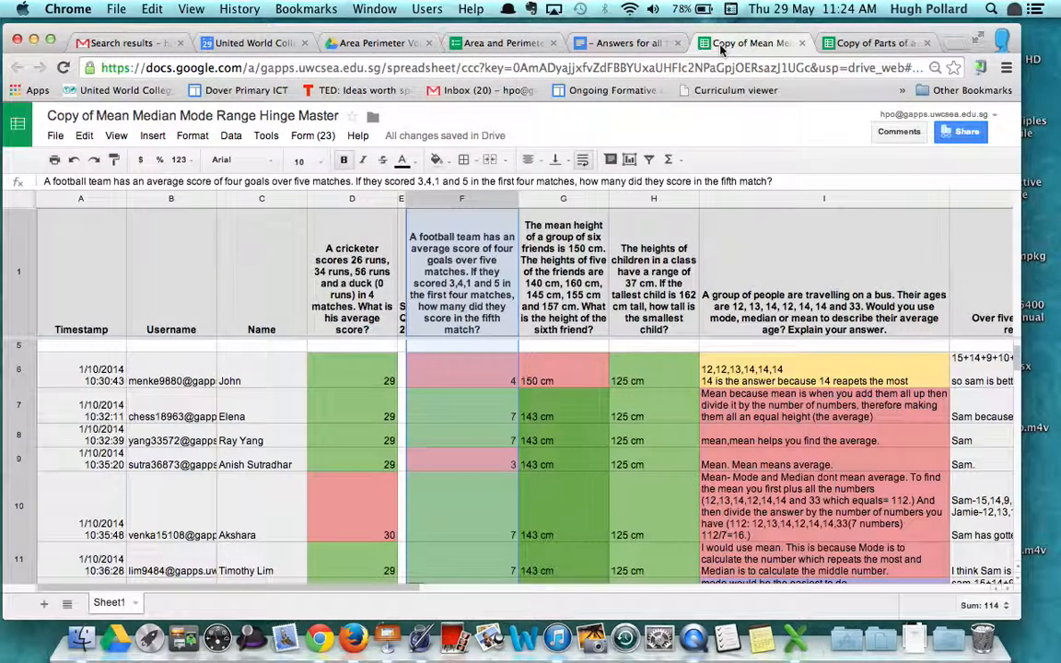
pyautogui.click(805, 180)
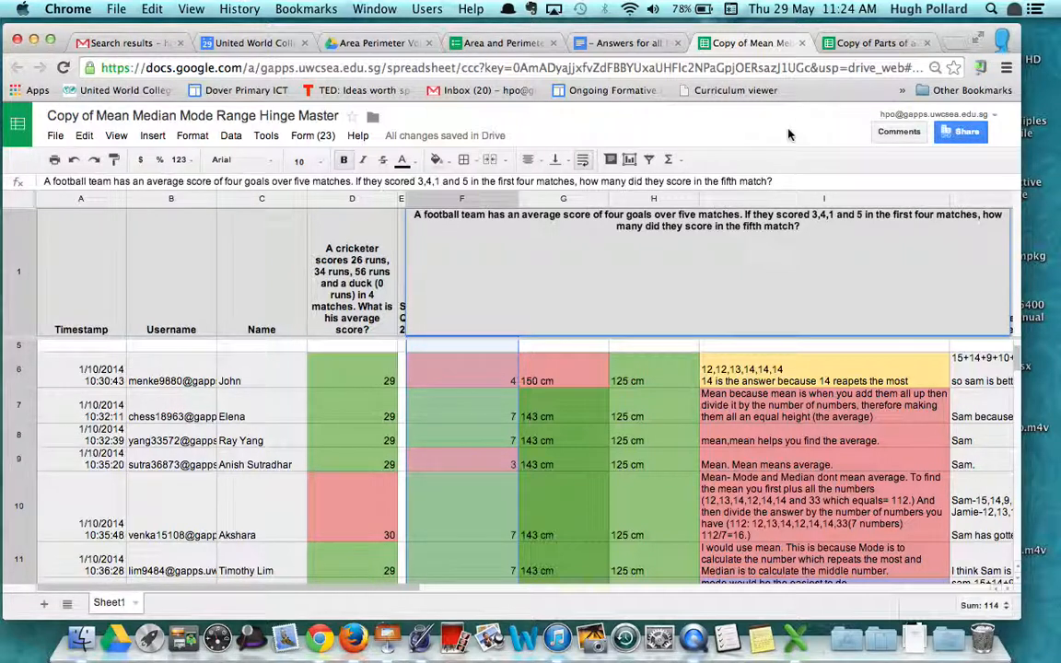
pyautogui.click(387, 308)
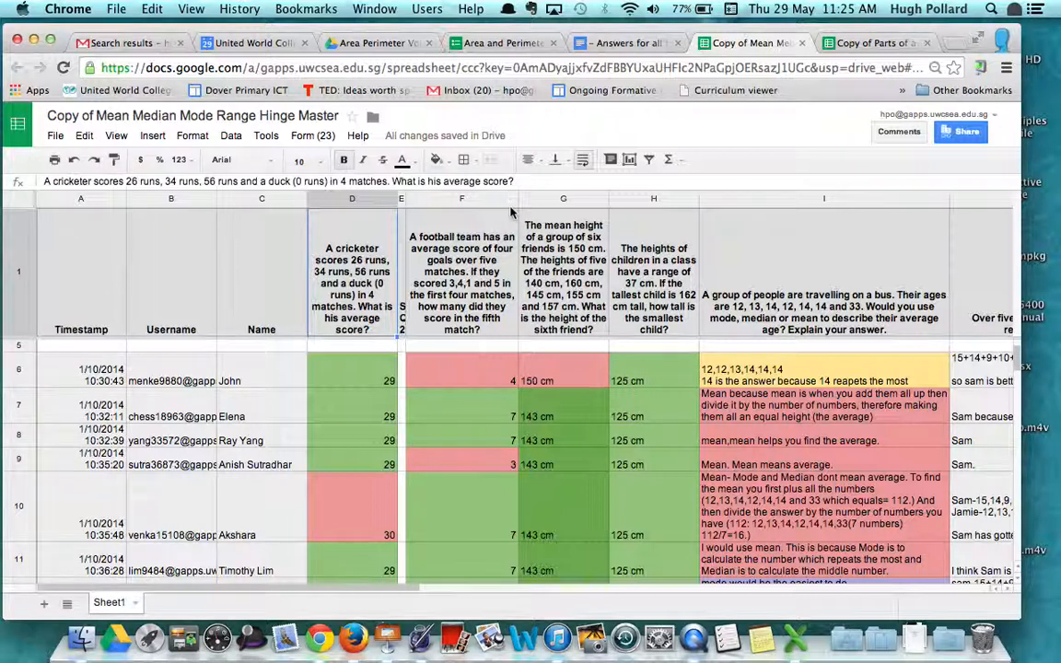
# Add a conditional formatting rule to column F giving cells whose text contains 7 a magenta background, and check the responses.
pyautogui.click(462, 198)
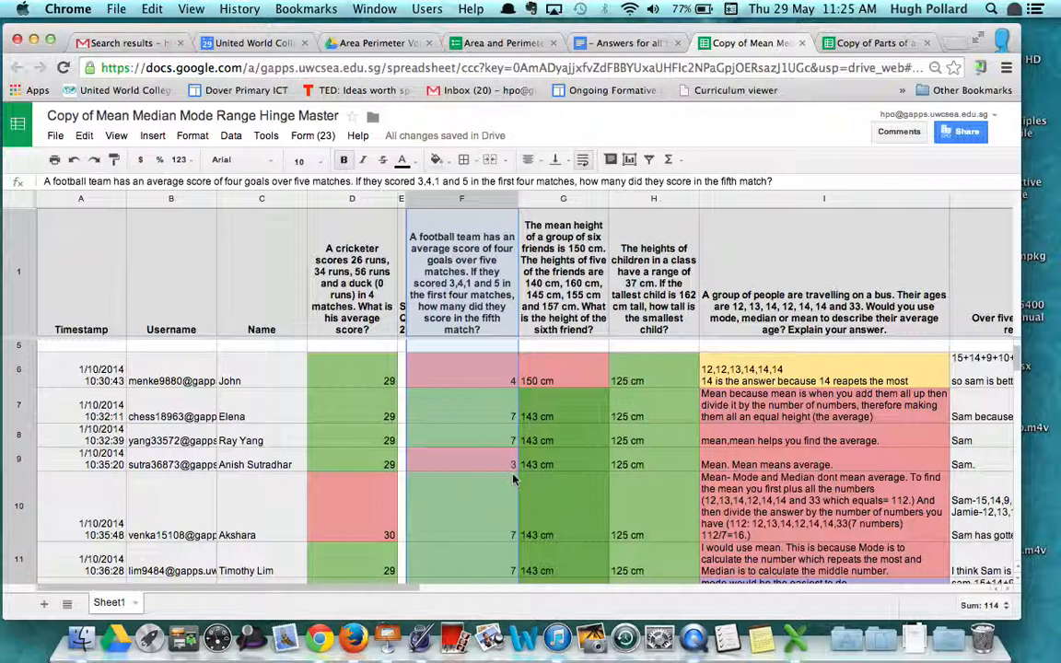
pyautogui.click(193, 136)
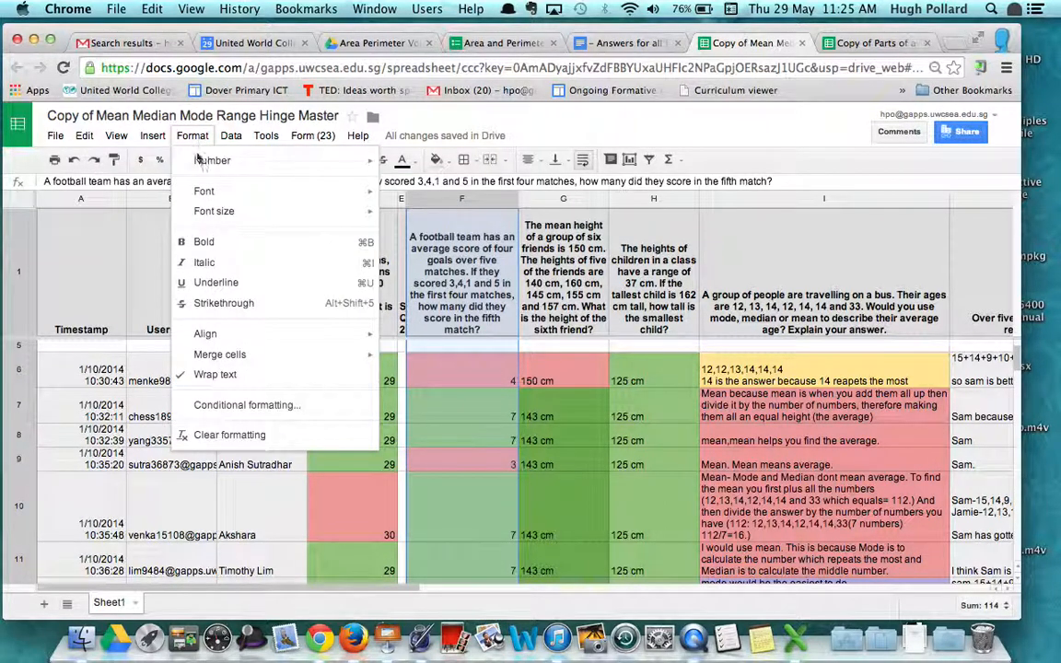
pyautogui.click(221, 406)
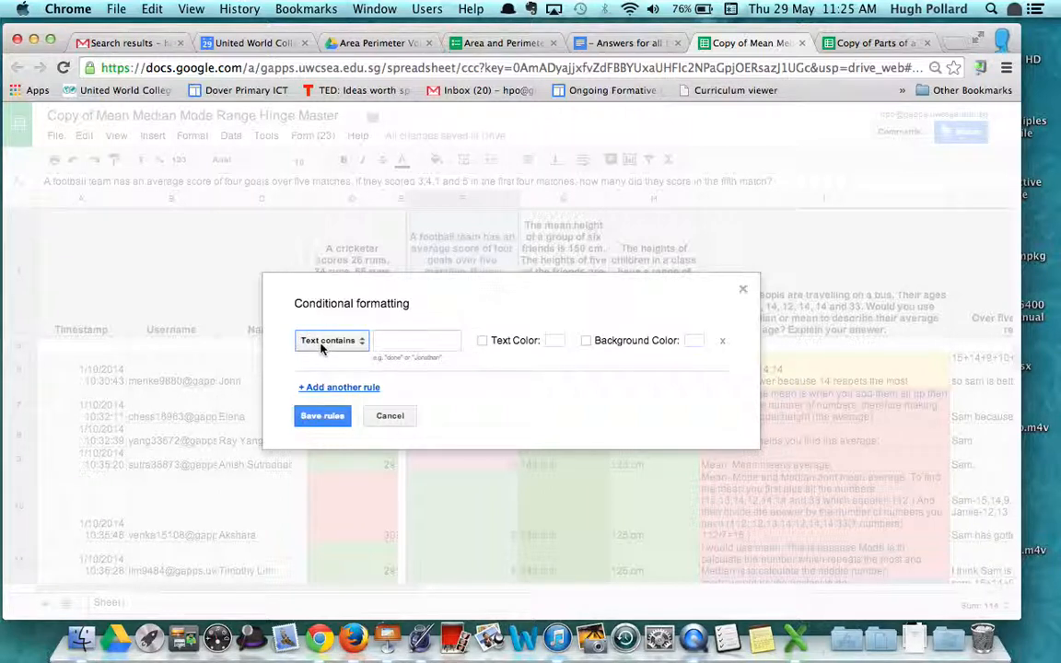
pyautogui.click(408, 344)
pyautogui.click(586, 342)
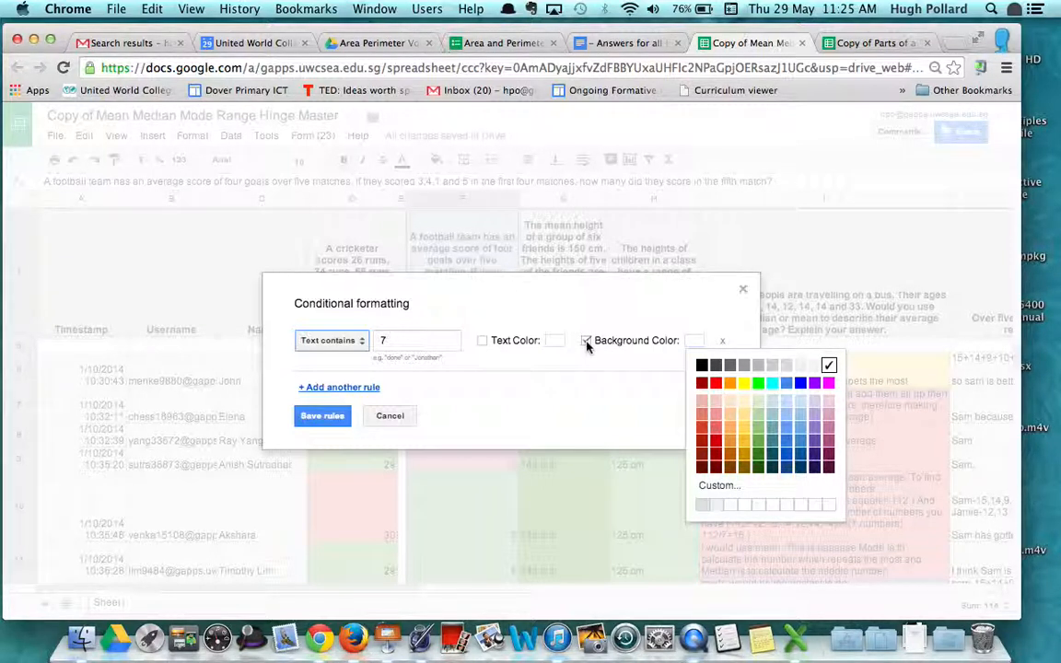
pyautogui.click(829, 385)
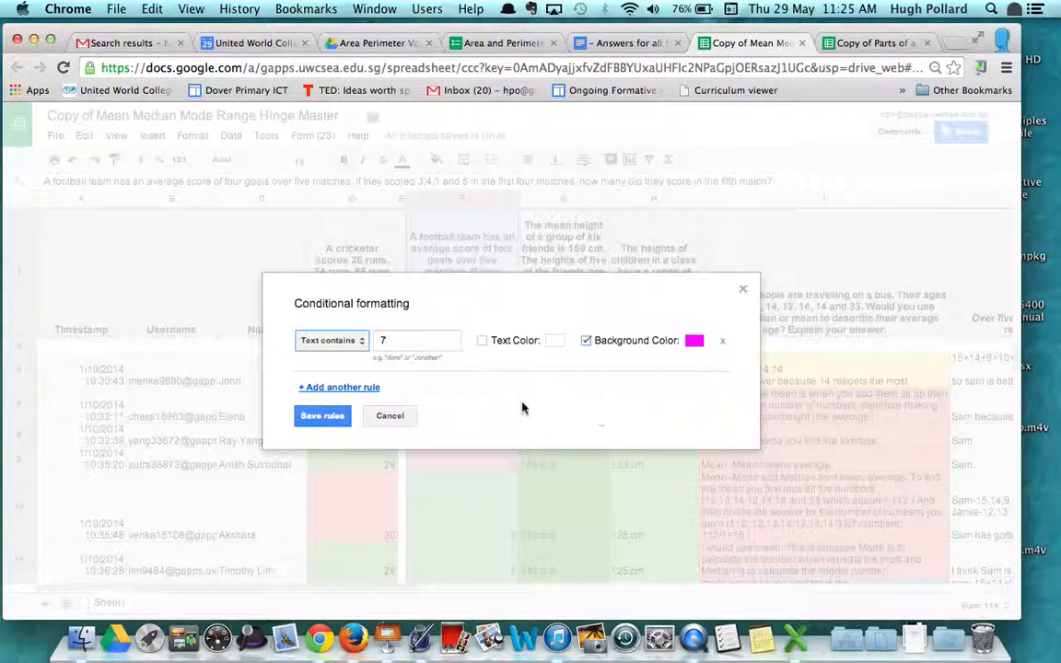
pyautogui.click(324, 417)
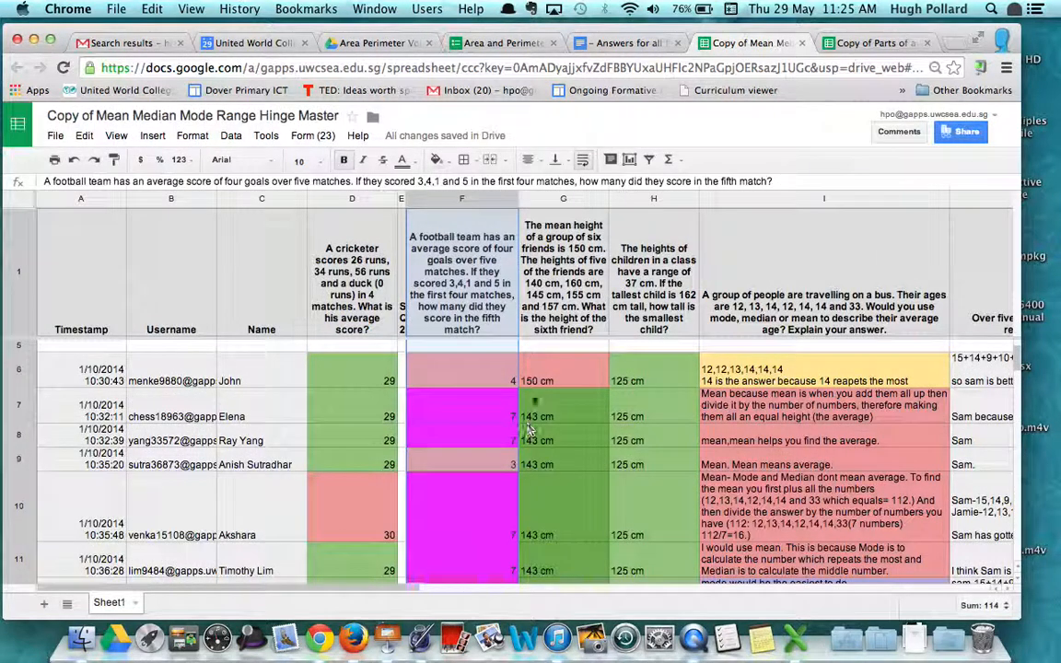
pyautogui.scroll(-5, 489, 500)
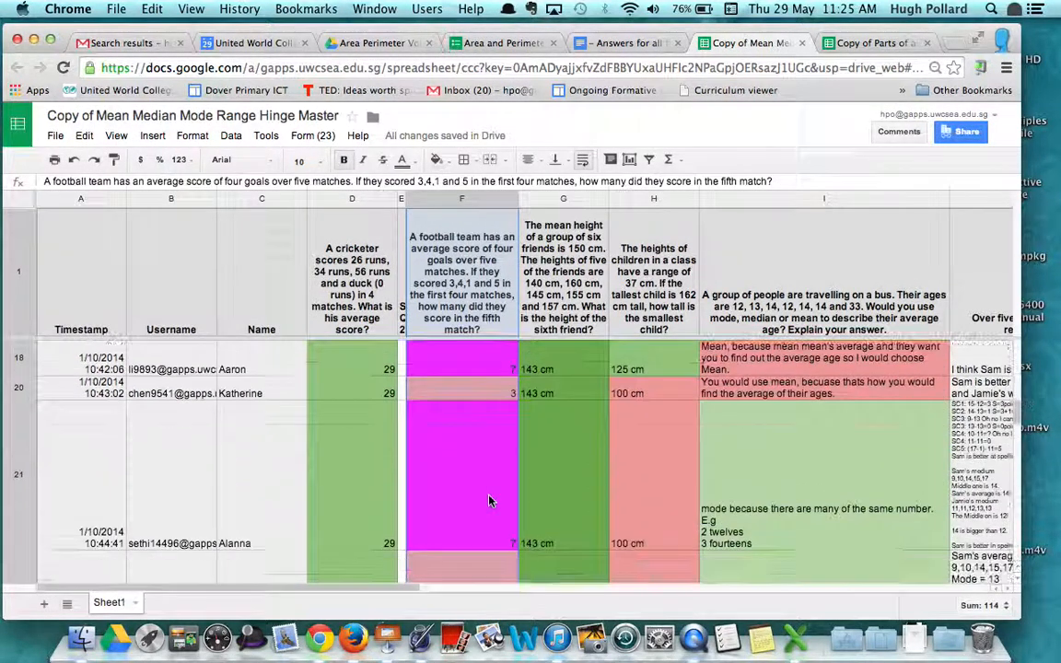
pyautogui.scroll(10, 489, 500)
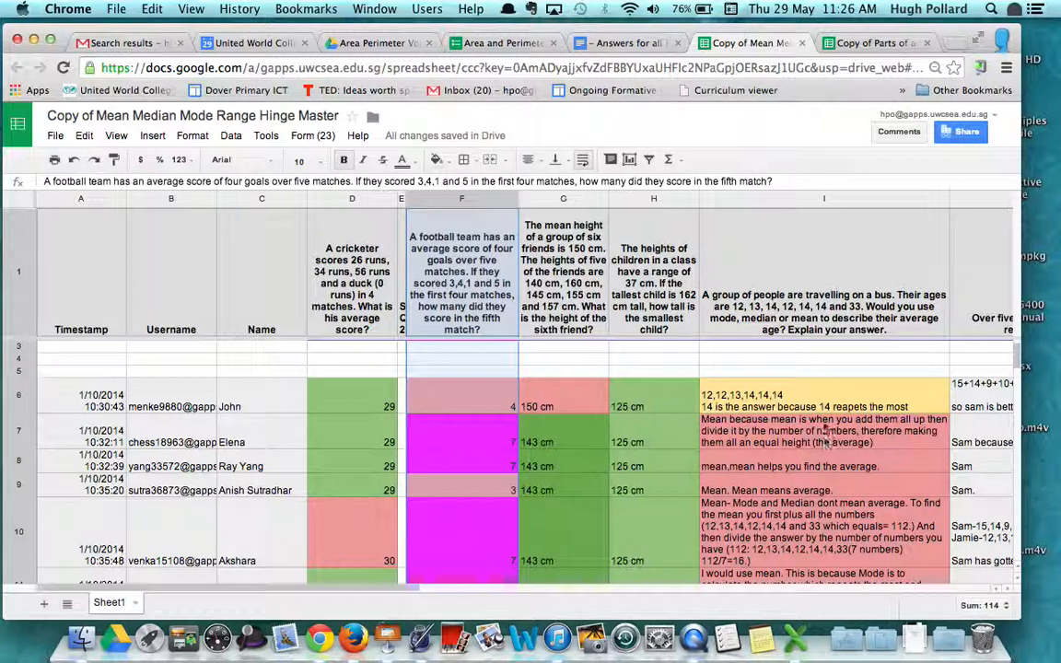
# Examine the condition types available for column F's conditional formatting rule, then close the dialog without saving.
pyautogui.click(193, 136)
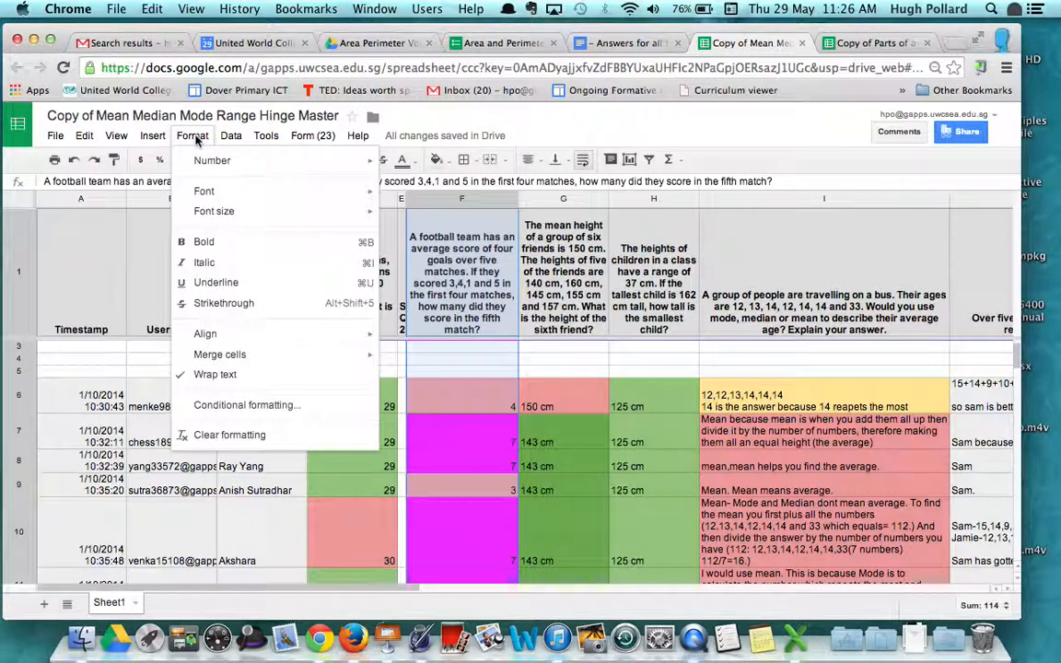
pyautogui.click(232, 405)
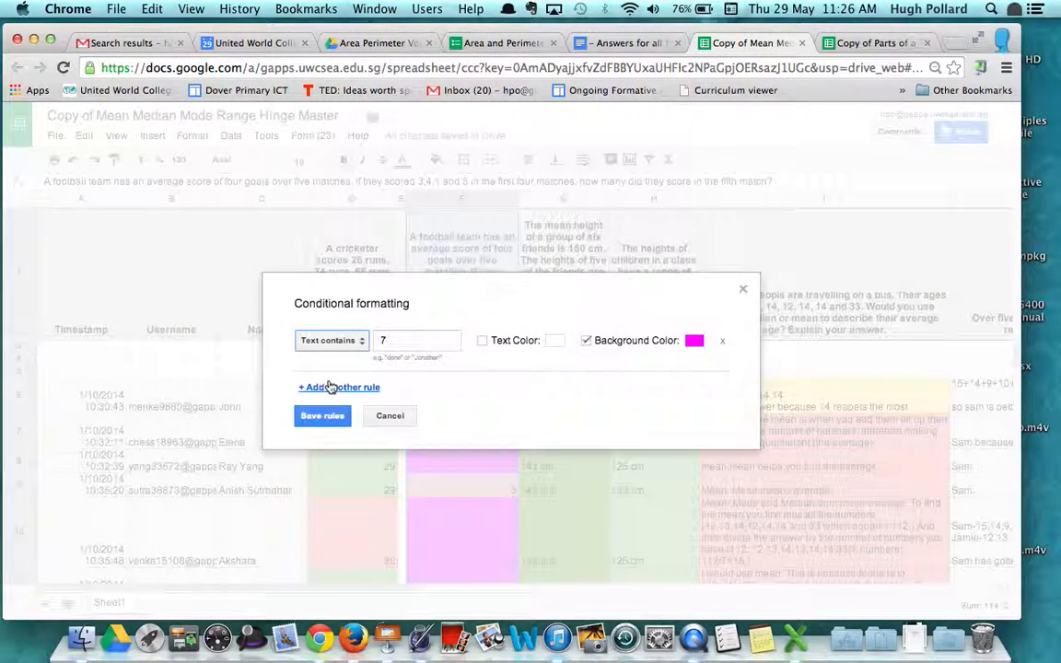
pyautogui.click(360, 342)
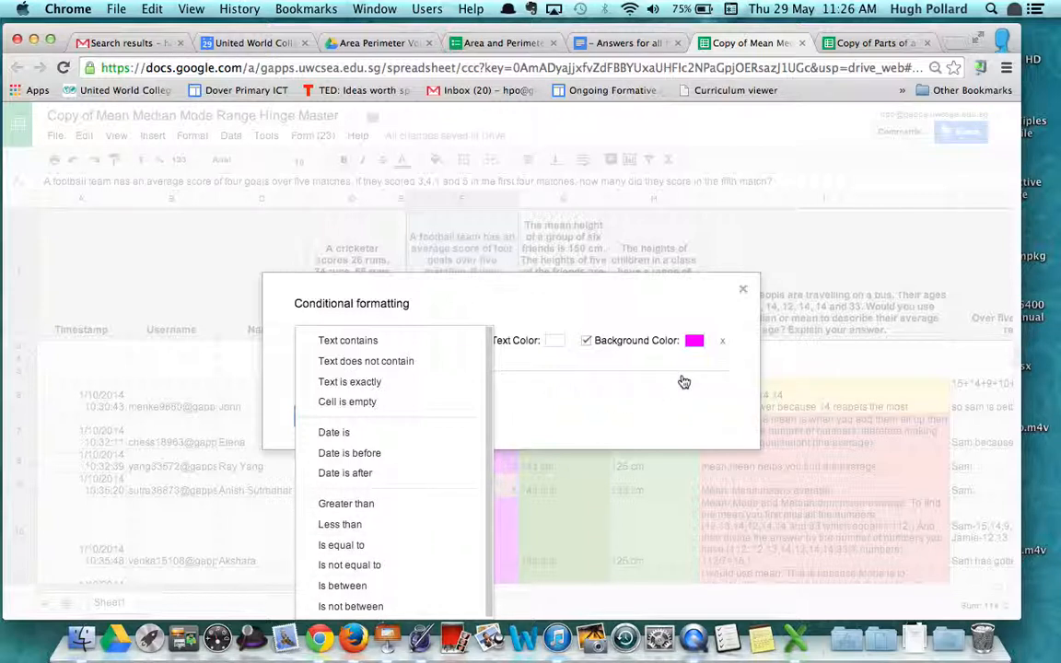
pyautogui.click(744, 291)
pyautogui.click(744, 291)
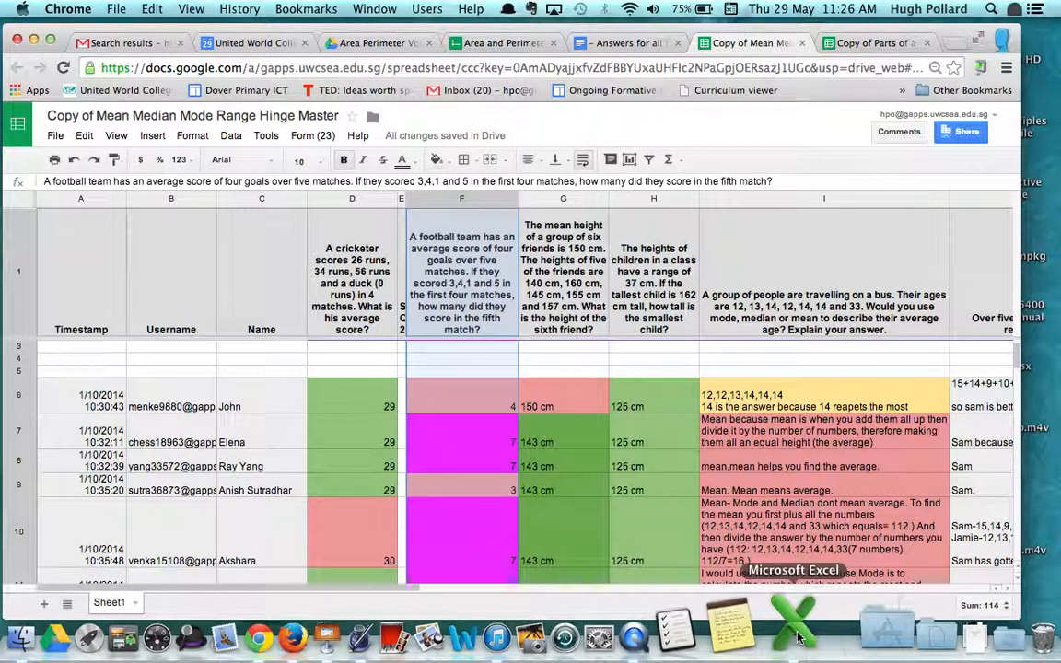
# Undo the magenta conditional formatting on the football team question column.
pyautogui.doubleClick(488, 307)
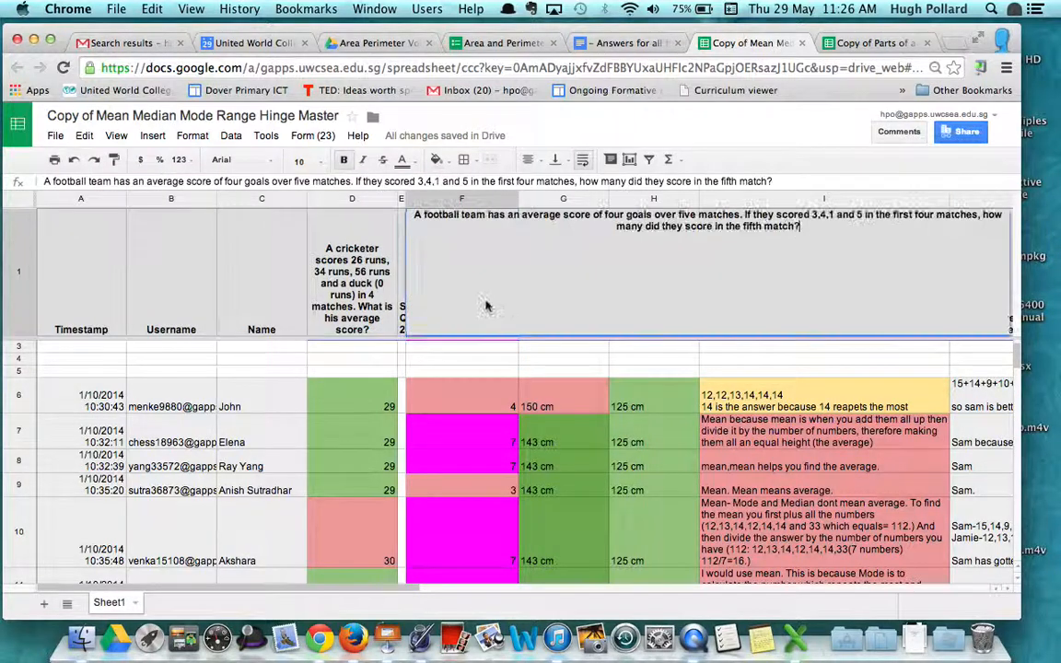
pyautogui.click(478, 421)
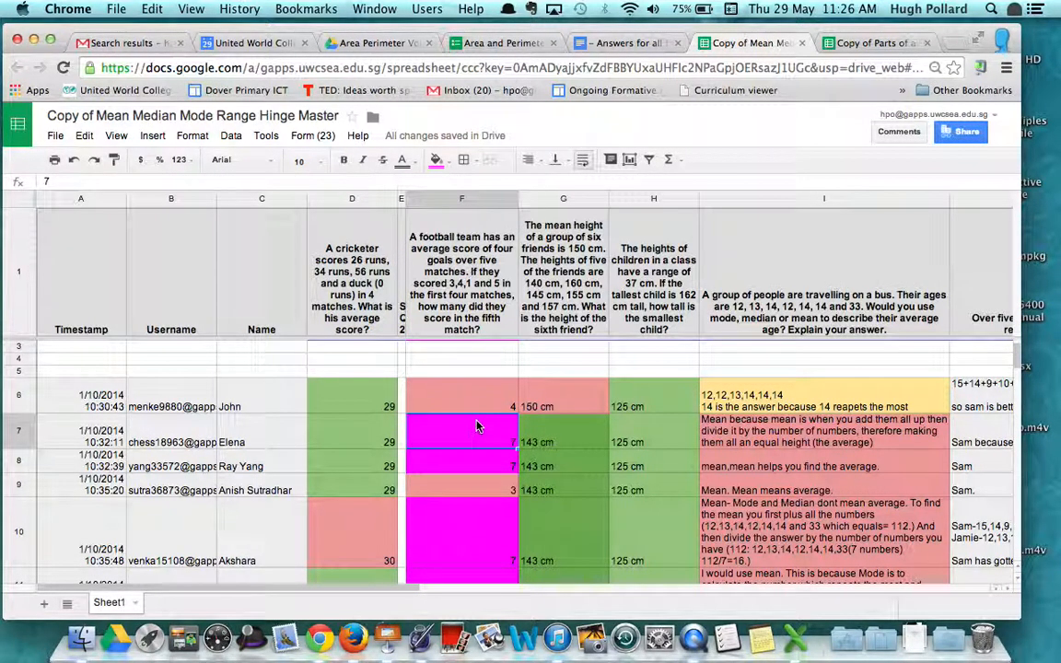
pyautogui.press('super+z')
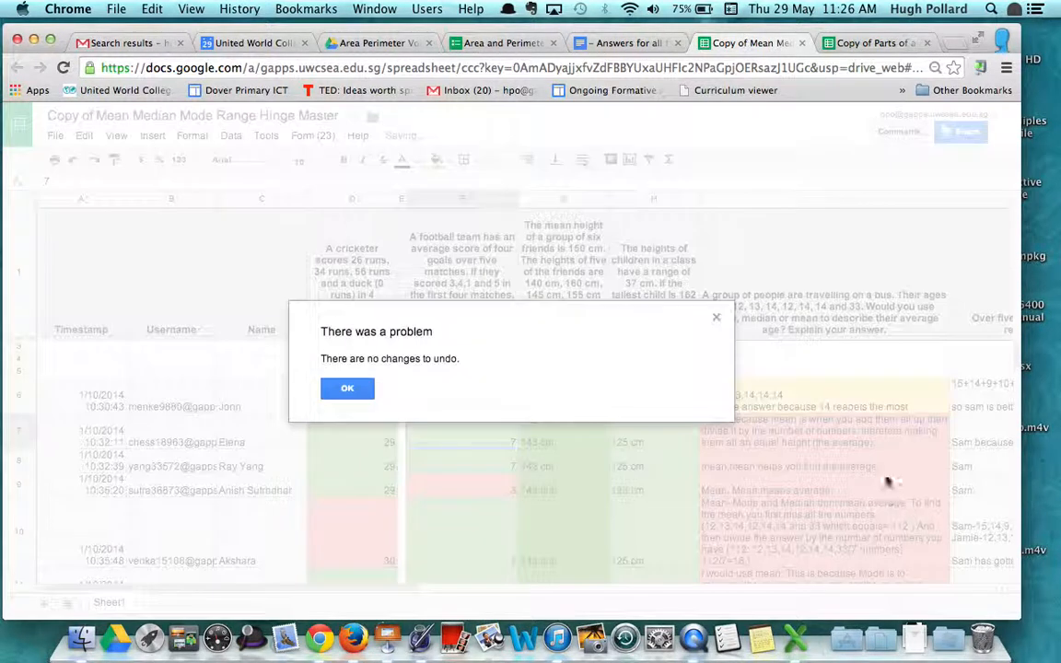
pyautogui.click(717, 317)
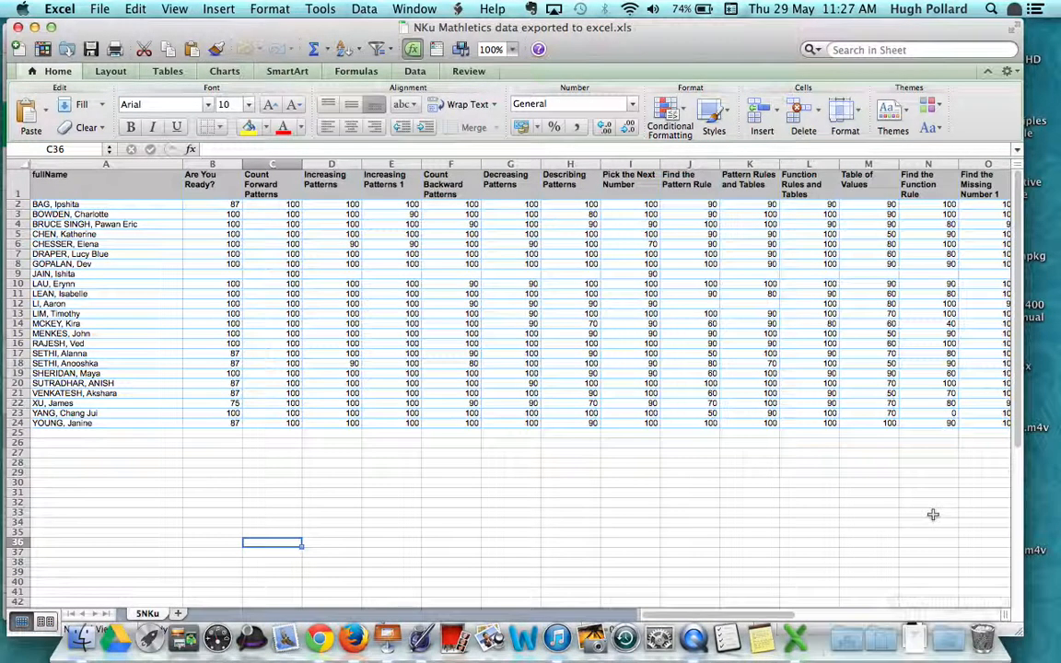
# In the Excel workbook of exported Mathletics data, apply the green-yellow-red colour scale to the whole 5NKu sheet and deselect it.
pyautogui.click(24, 167)
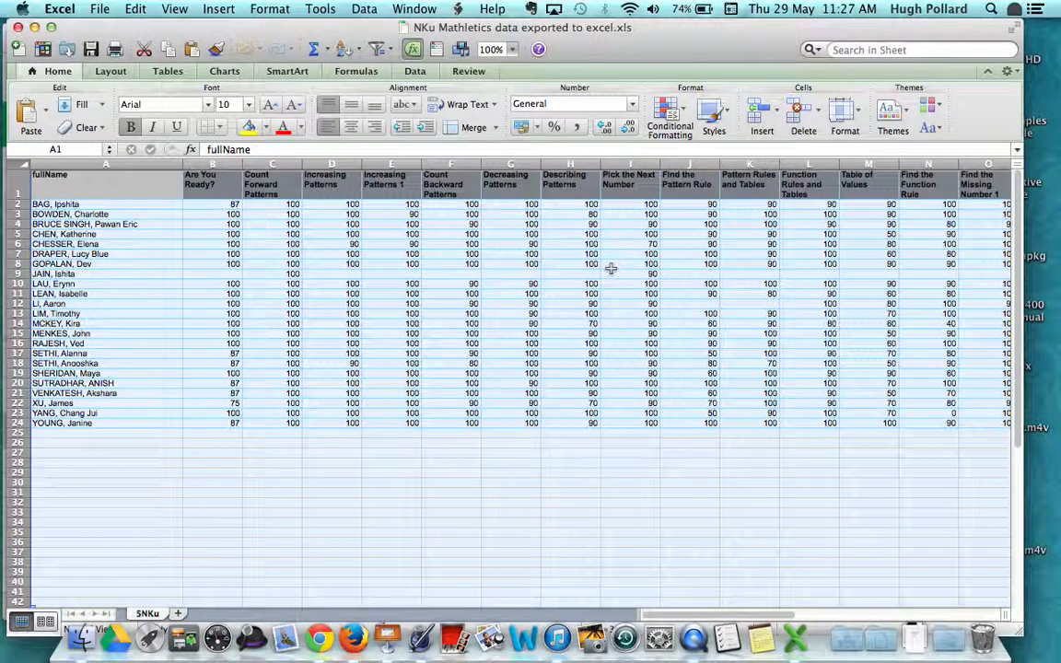
pyautogui.click(673, 112)
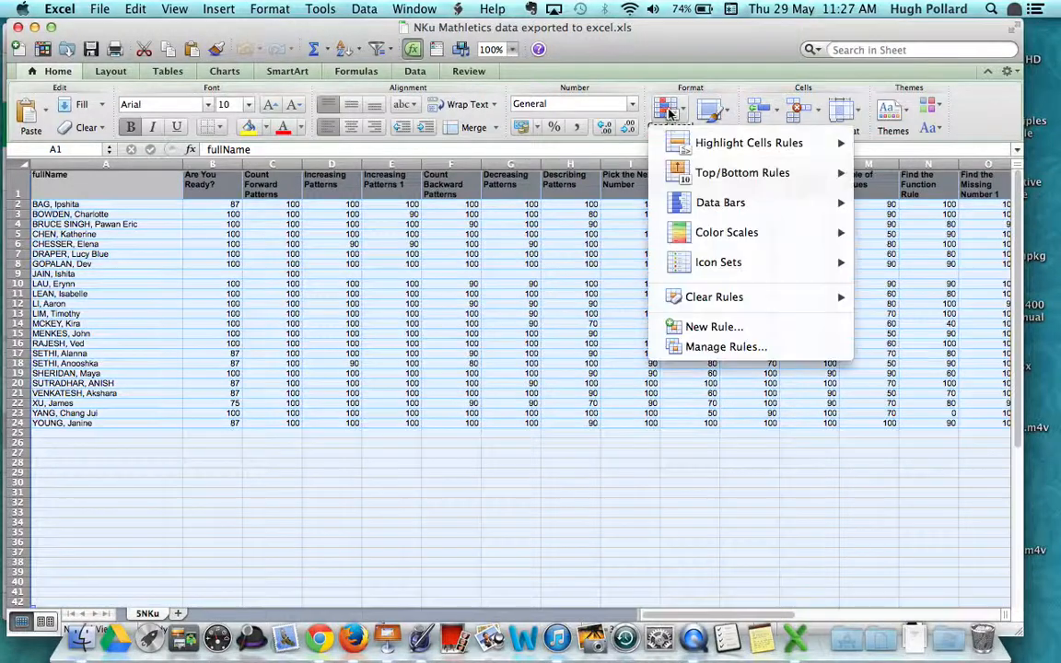
pyautogui.moveTo(689, 234)
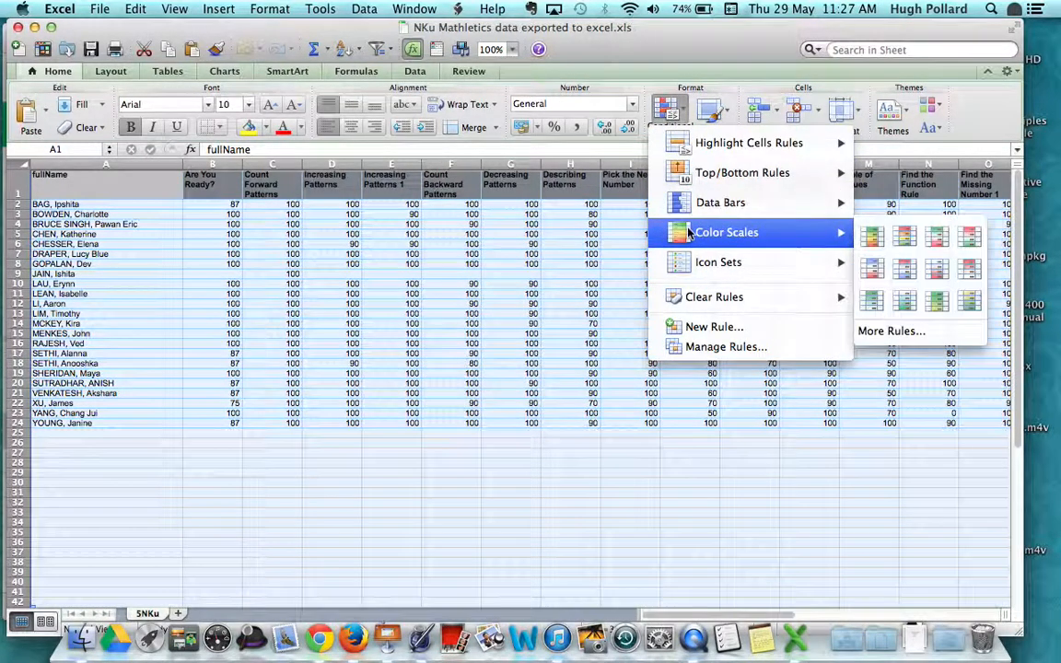
pyautogui.click(875, 240)
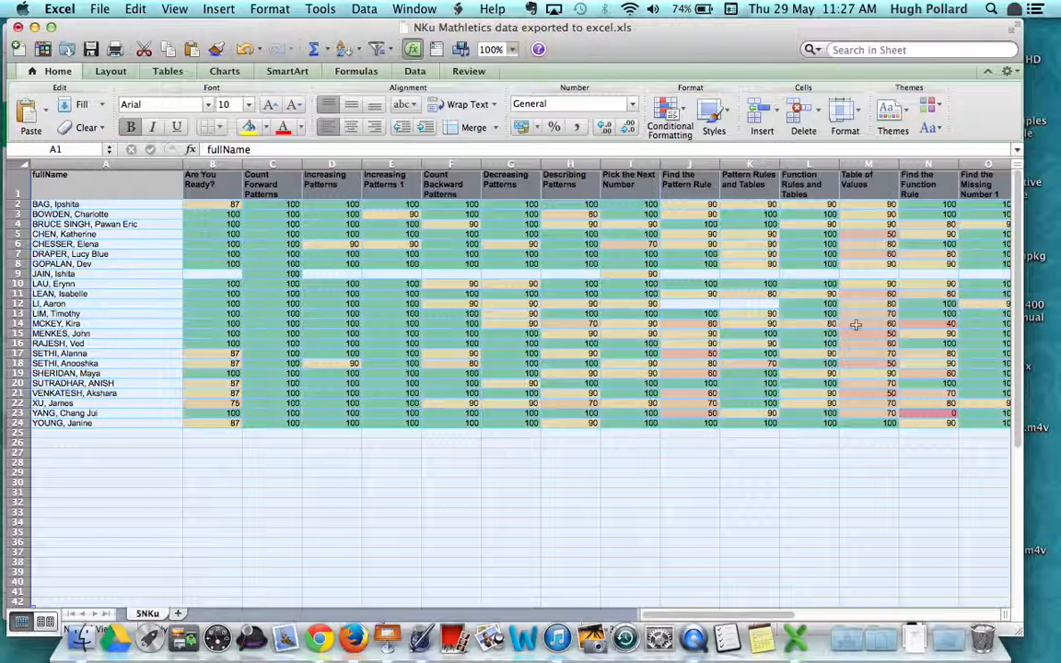
pyautogui.click(794, 493)
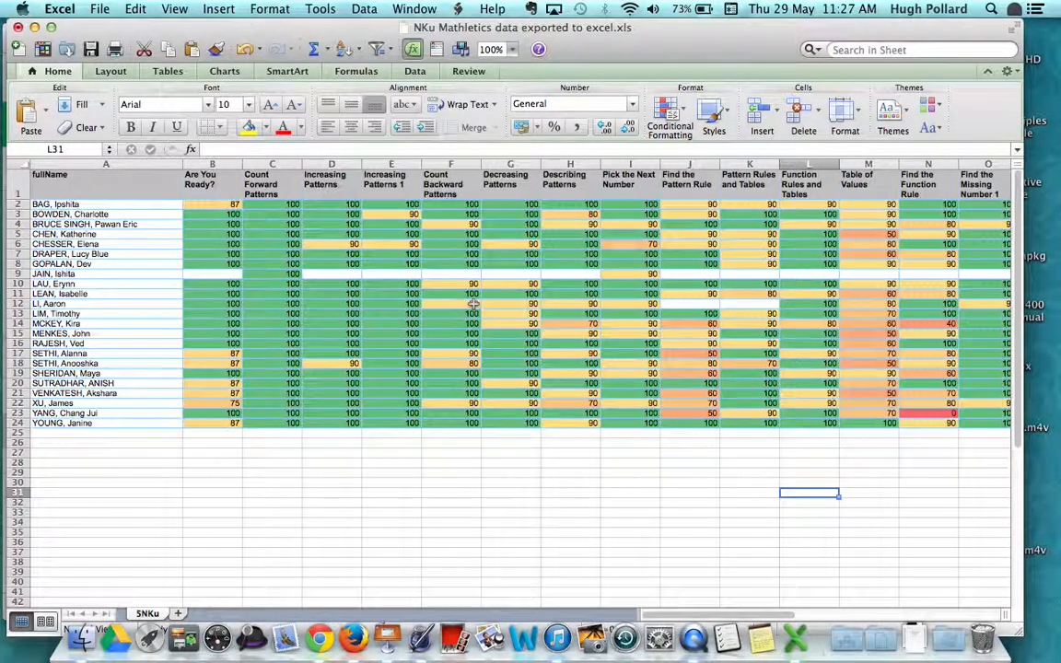
# Examine the colour-coded Mathletics scores across all topic columns through to the Test column.
pyautogui.hscroll(7, 473, 304)
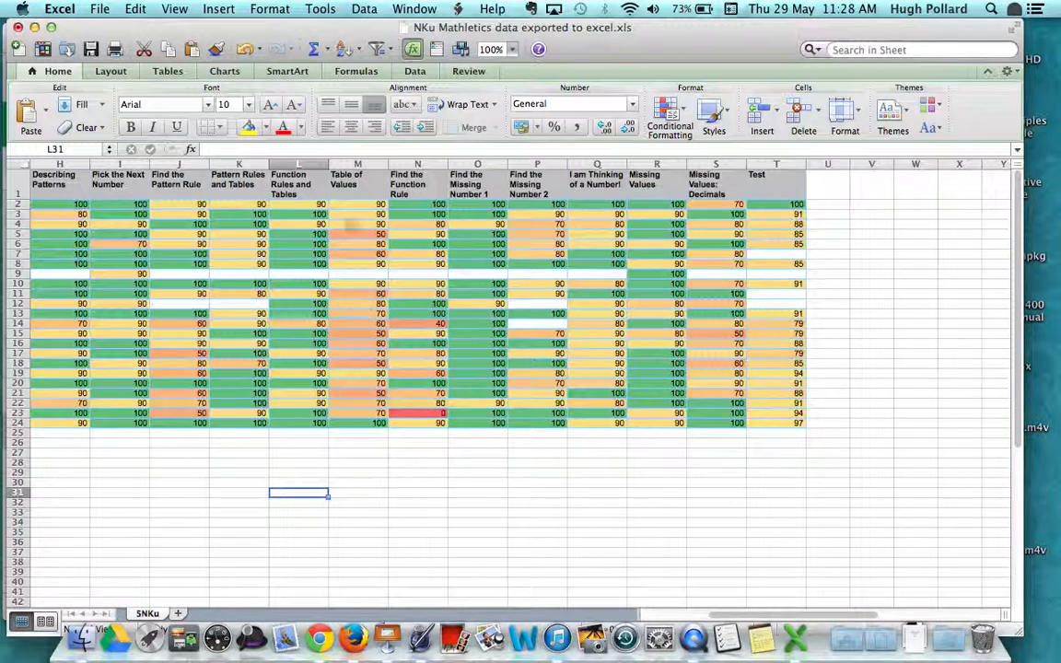
pyautogui.rightClick(192, 283)
pyautogui.click(458, 482)
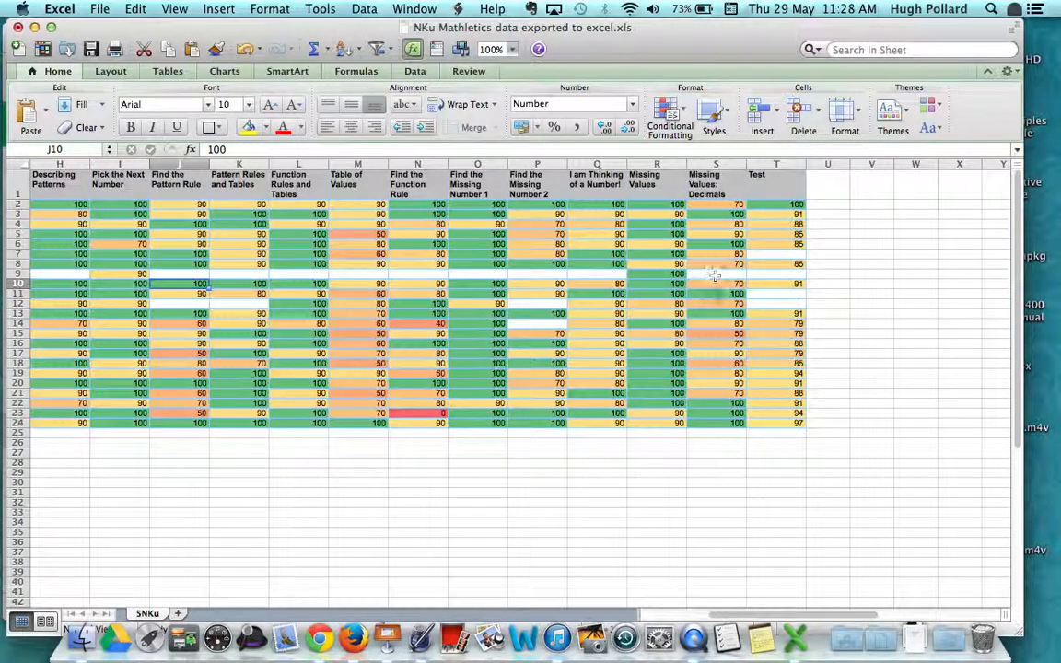
pyautogui.hscroll(-7, 714, 348)
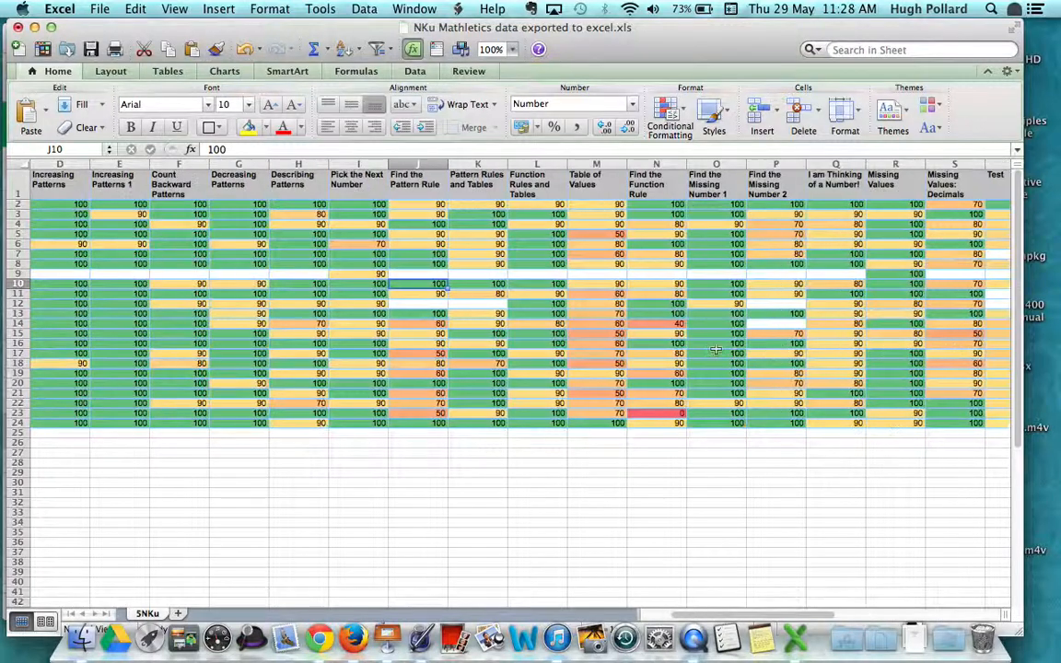